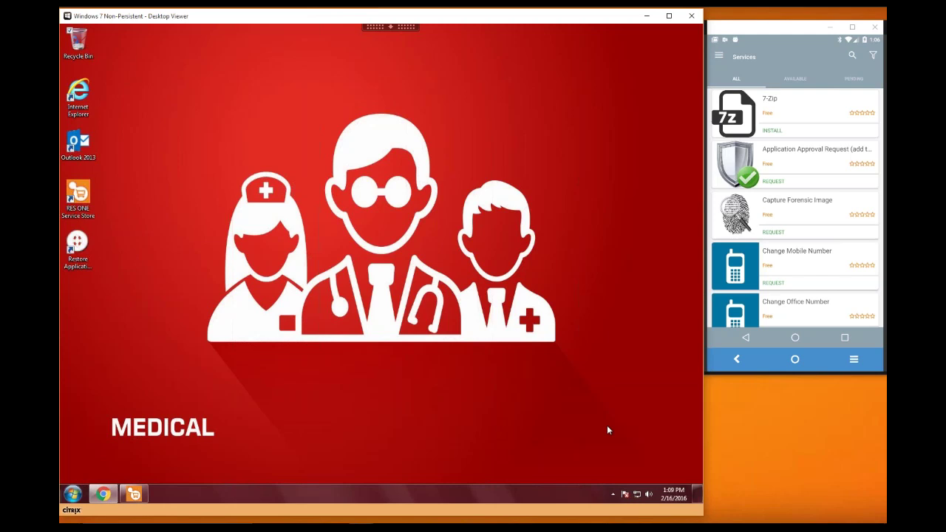
Launch SeriousApp from Washington DC Data (L:) and follow the block notice's link to the store request page
left_click(77, 495)
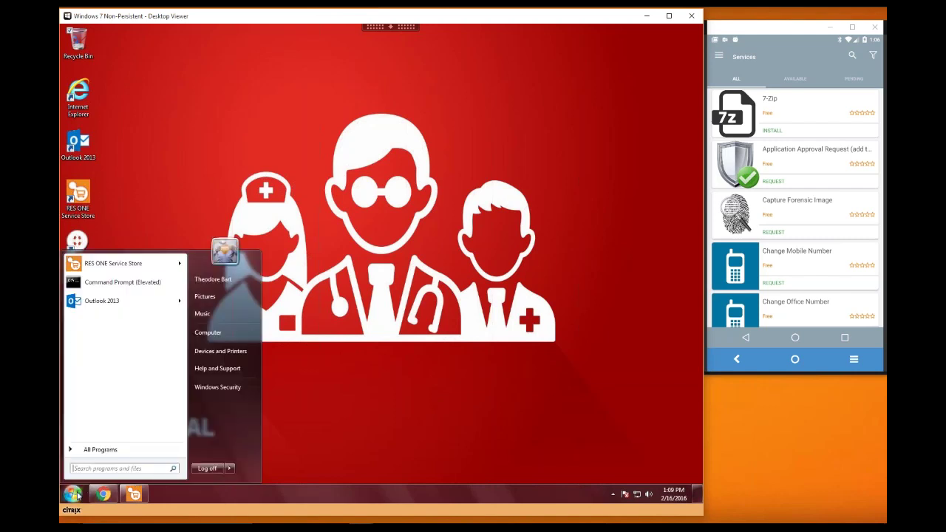
left_click(210, 333)
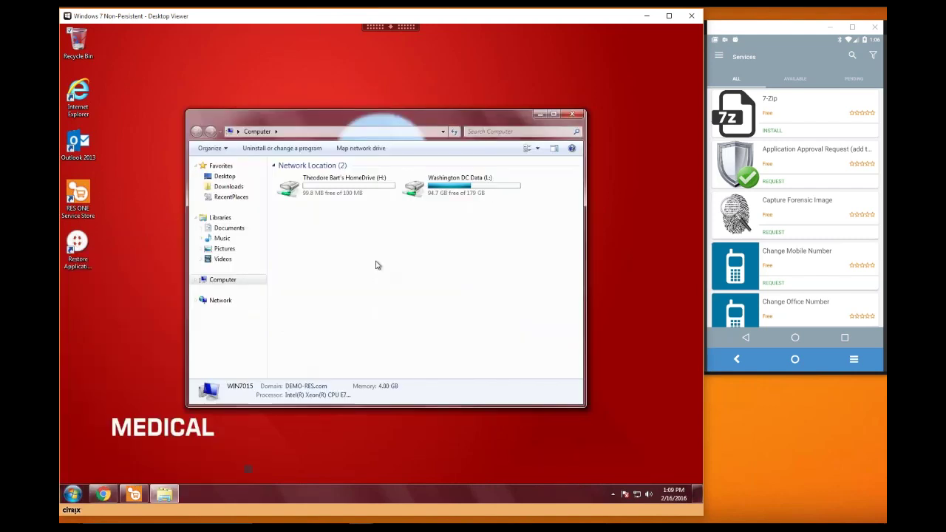
double_click(413, 194)
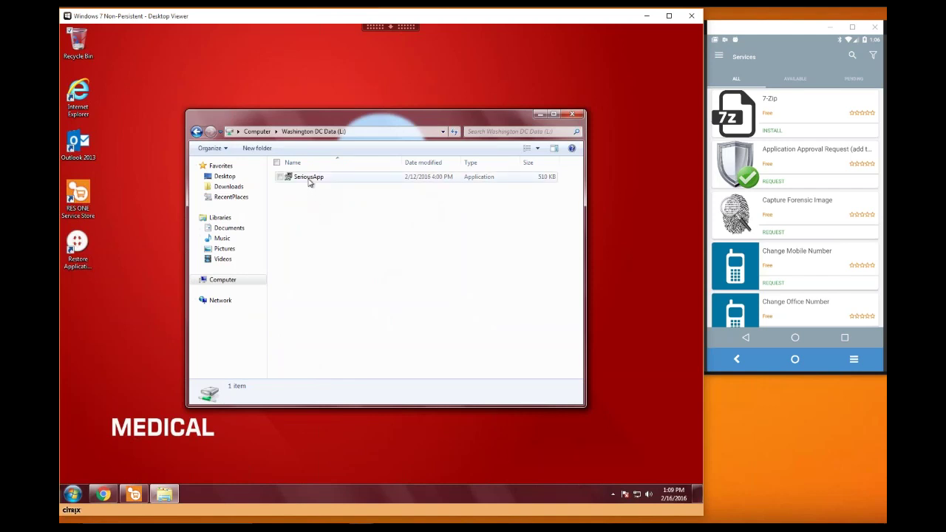
double_click(309, 178)
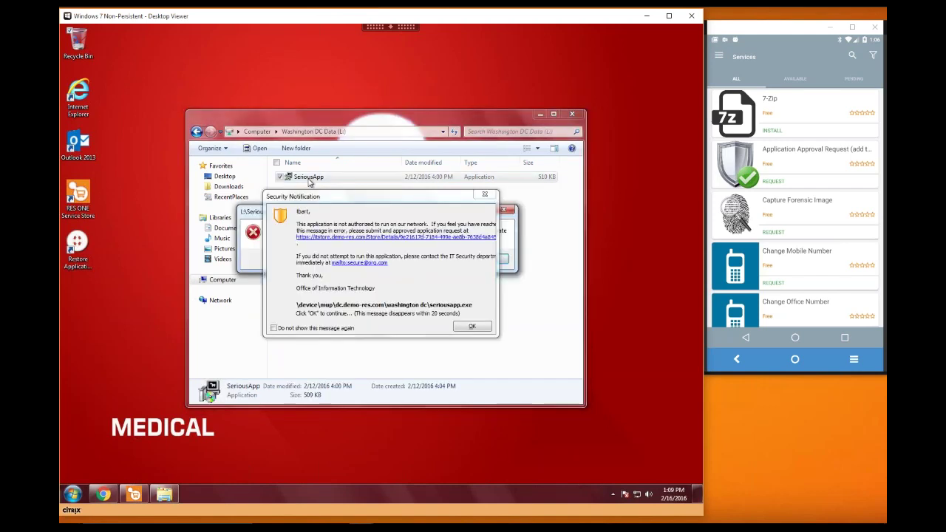
left_click(386, 238)
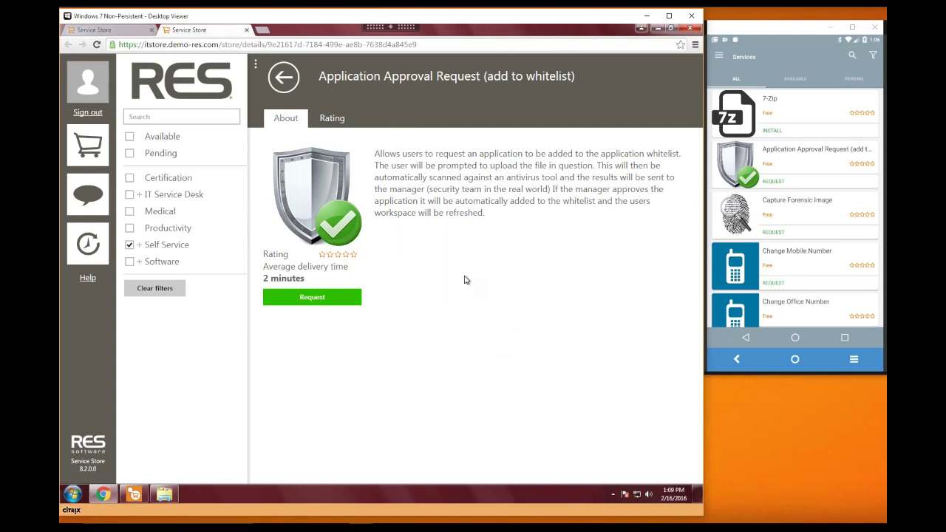
Start an Application Approval Request and choose SeriousApp as the file to authorize
left_click(294, 301)
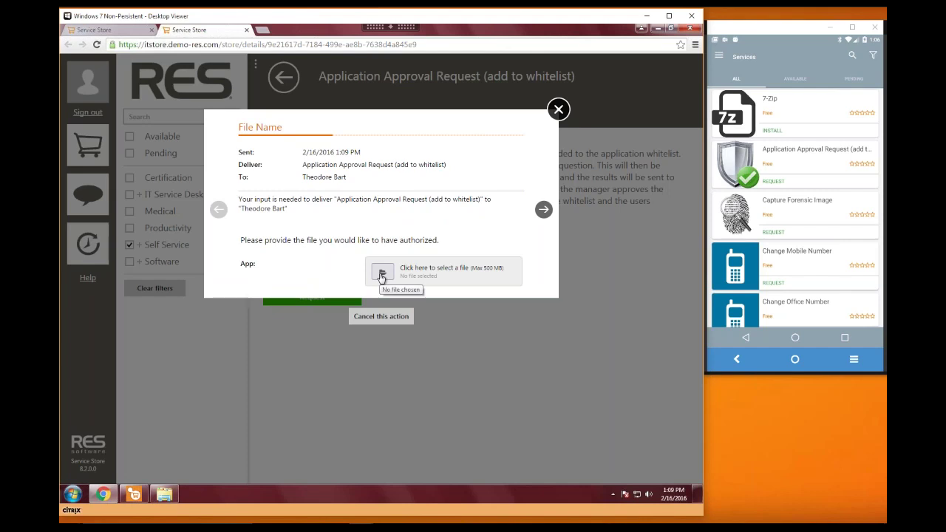
left_click(382, 273)
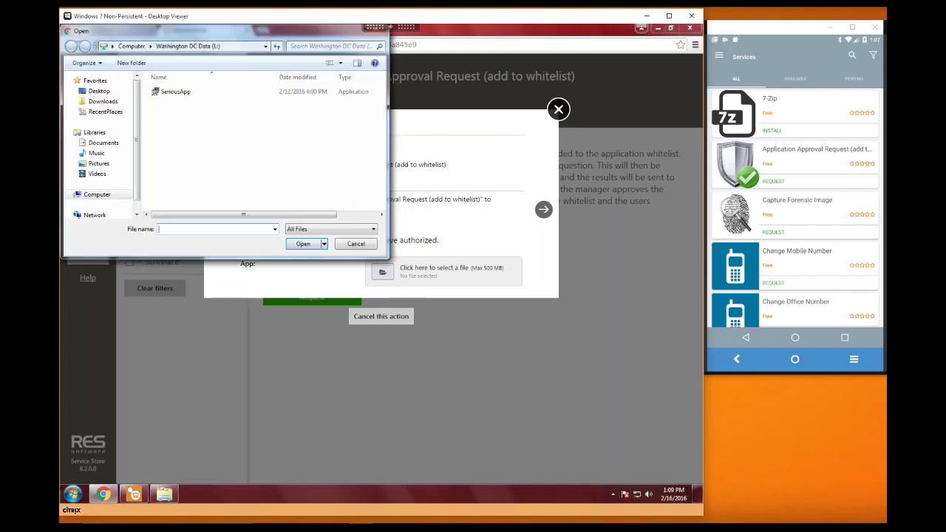
left_click(177, 98)
left_click(308, 244)
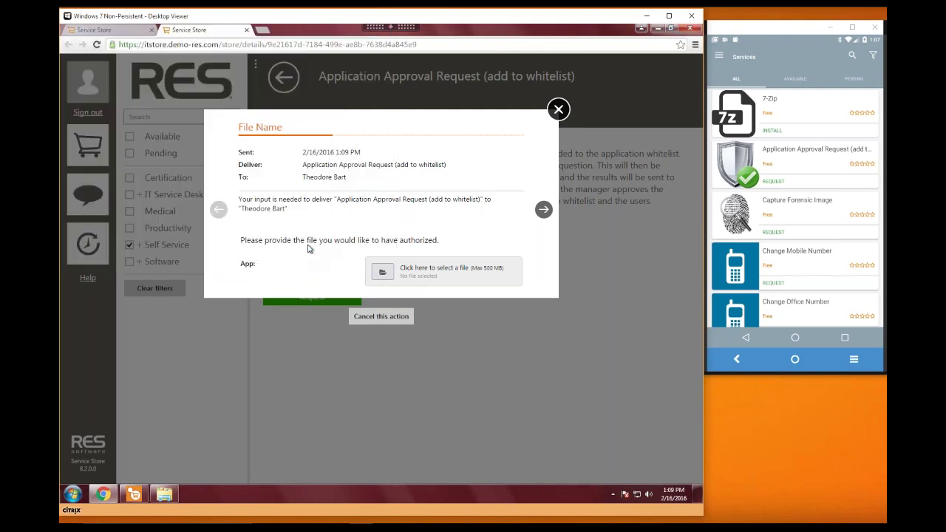
left_click(543, 210)
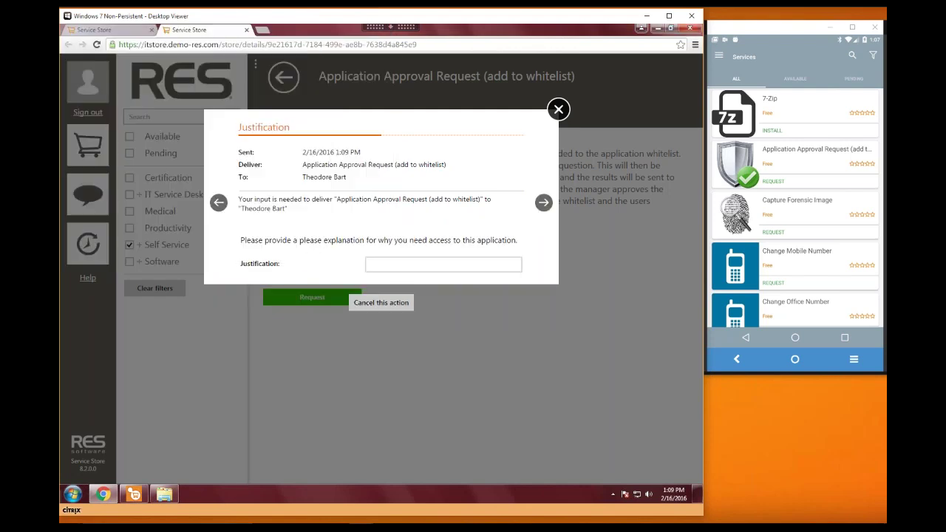
Enter the 'don't make me angry' justification, upload SeriousApp, and submit the request
type("I need th")
type("pplication, don't make me a")
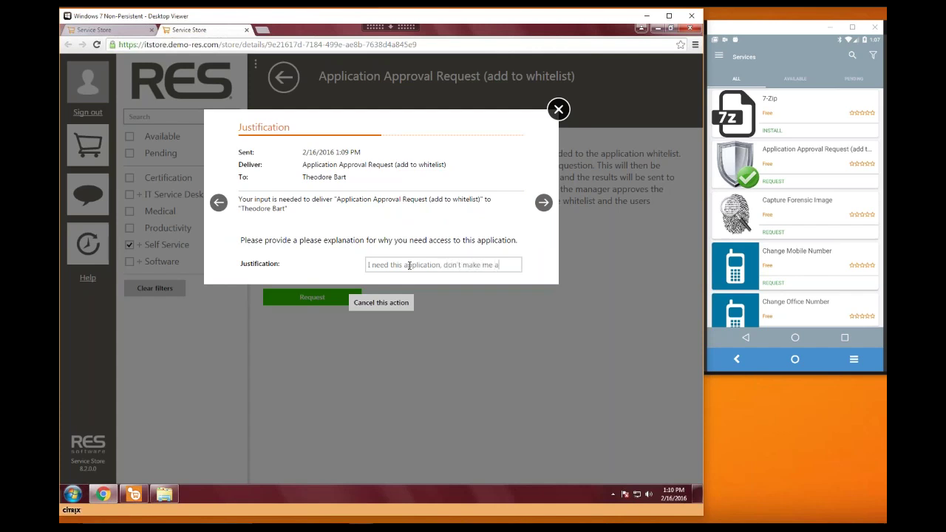
type("ngry, you would not like me when I am angry!!!")
left_click(544, 202)
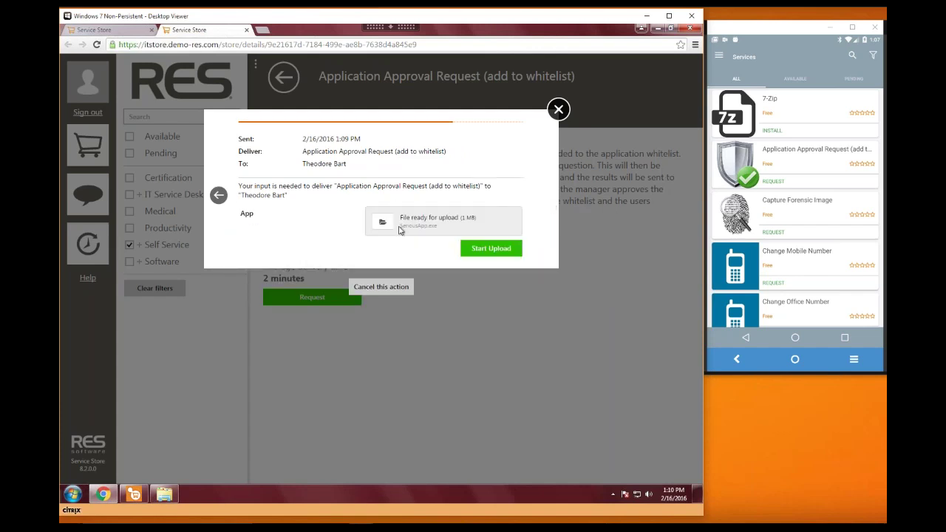
left_click(460, 251)
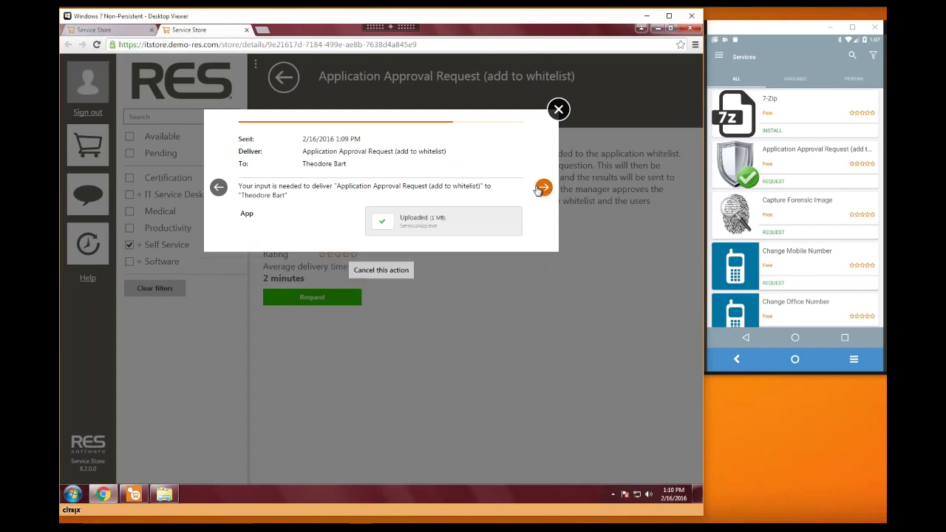
left_click(542, 186)
left_click(543, 159)
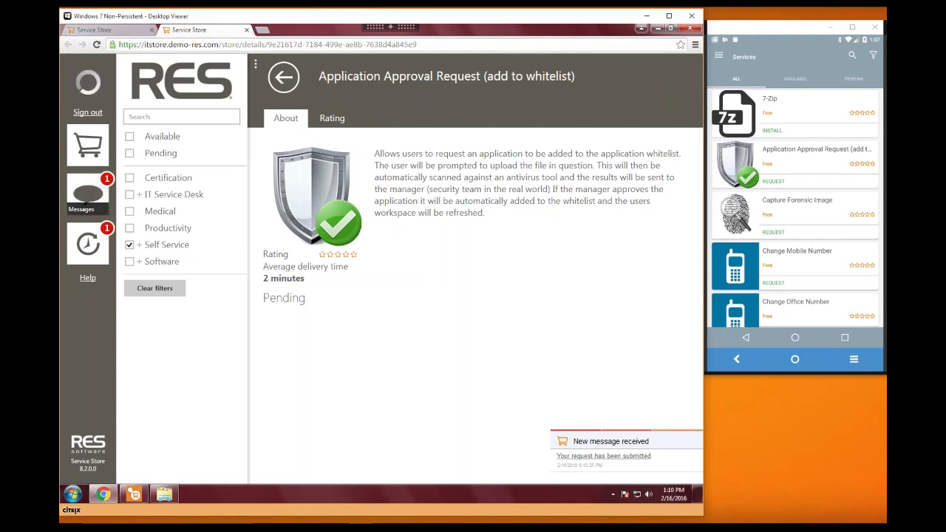
Read and close the 'Your request has been submitted' message under Messages
left_click(87, 194)
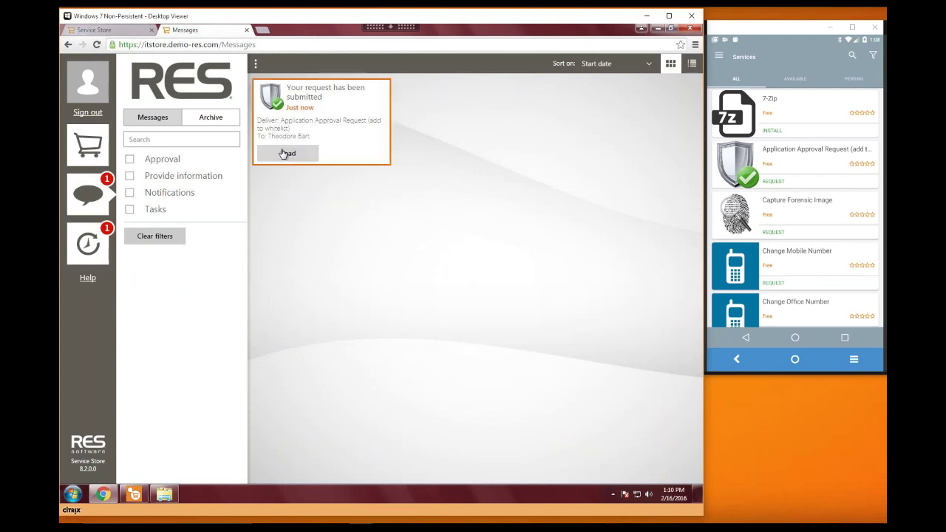
left_click(307, 157)
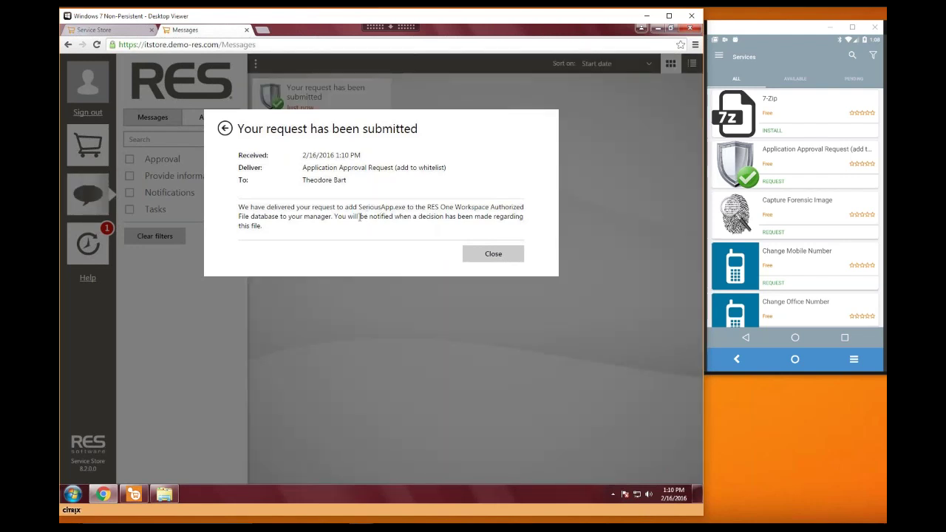
left_click(487, 258)
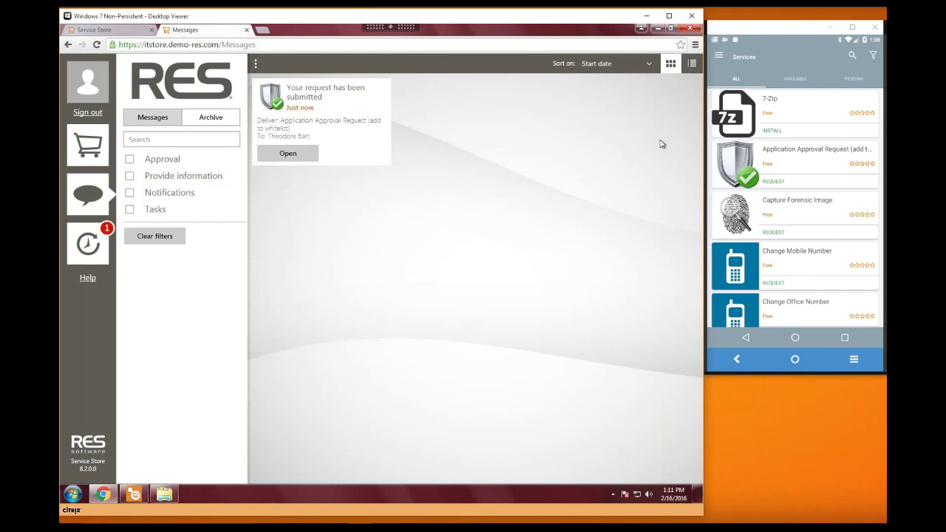
On the phone app, open the 'Your permission is needed' message for SeriousApp.exe from Messages
left_click(724, 59)
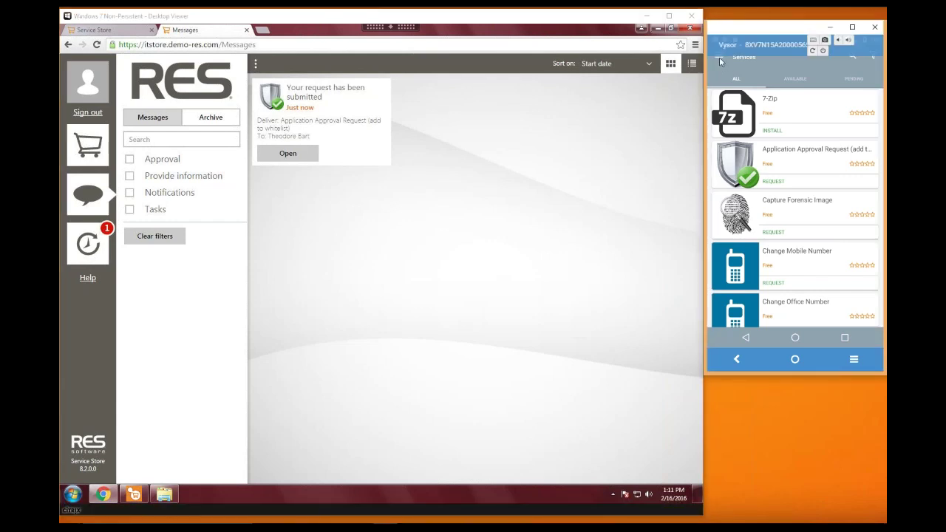
left_click(720, 59)
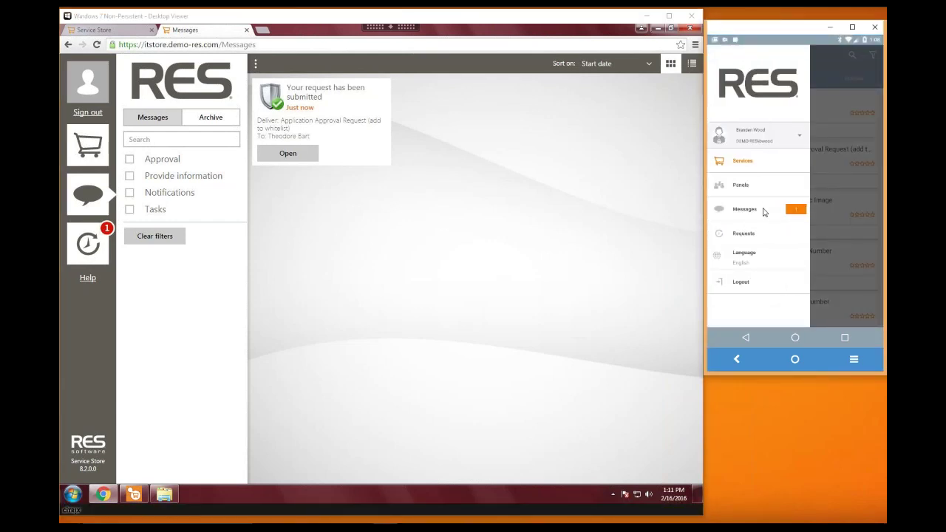
left_click(764, 212)
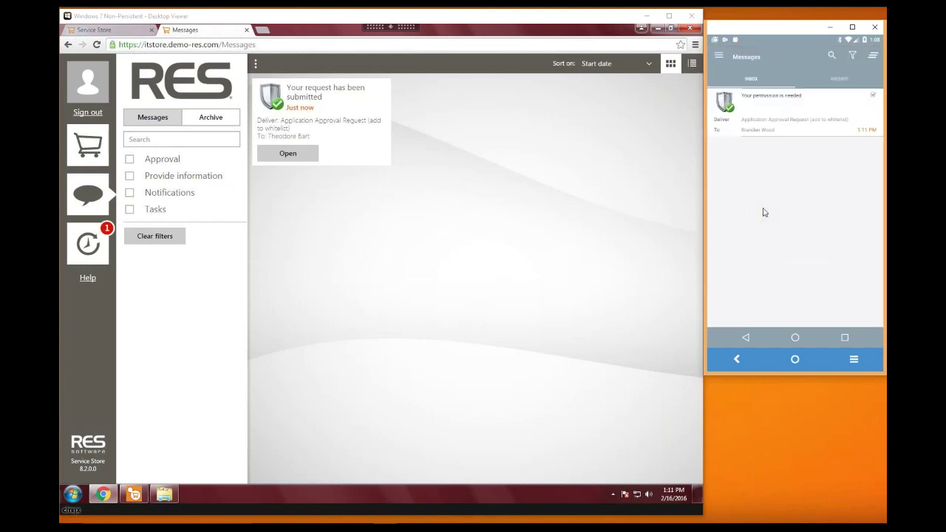
left_click(768, 124)
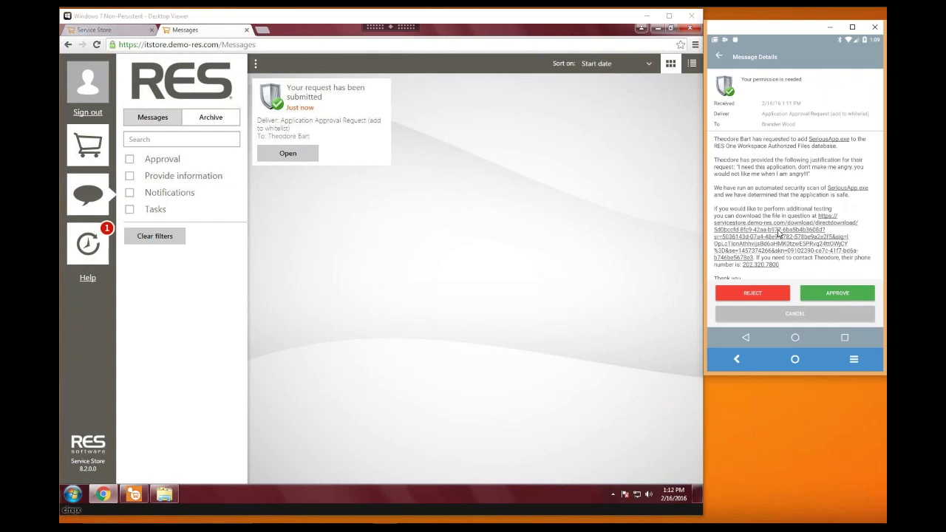
Download SeriousApp.exe for testing, return to the Service Store app, and approve the whitelist request
left_click(777, 234)
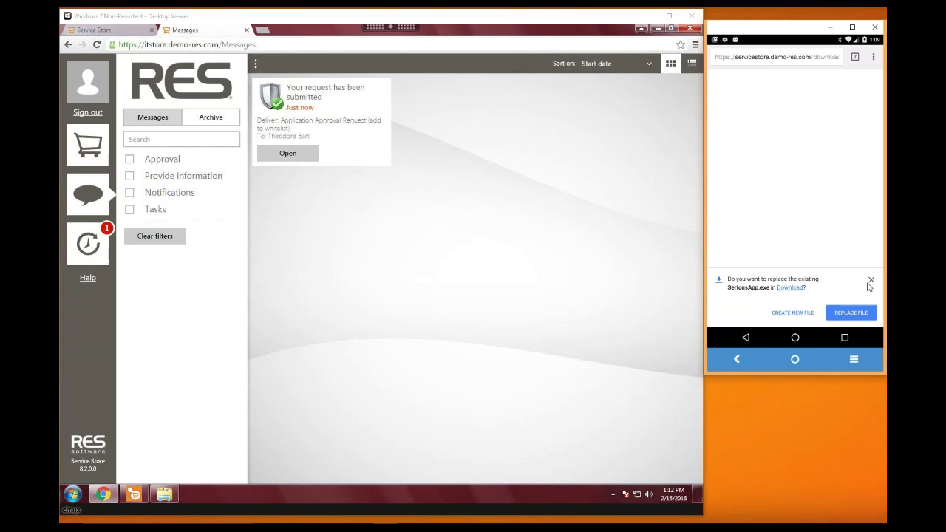
left_click(869, 282)
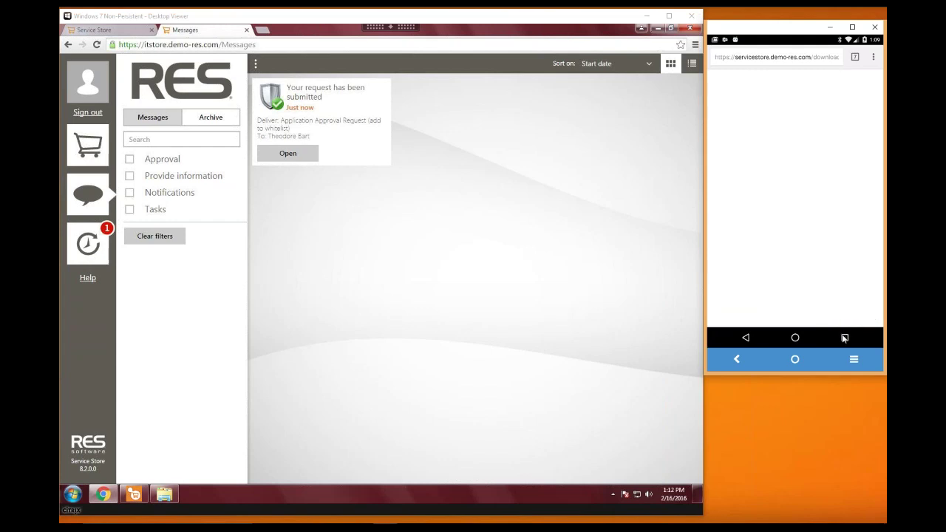
left_click(843, 337)
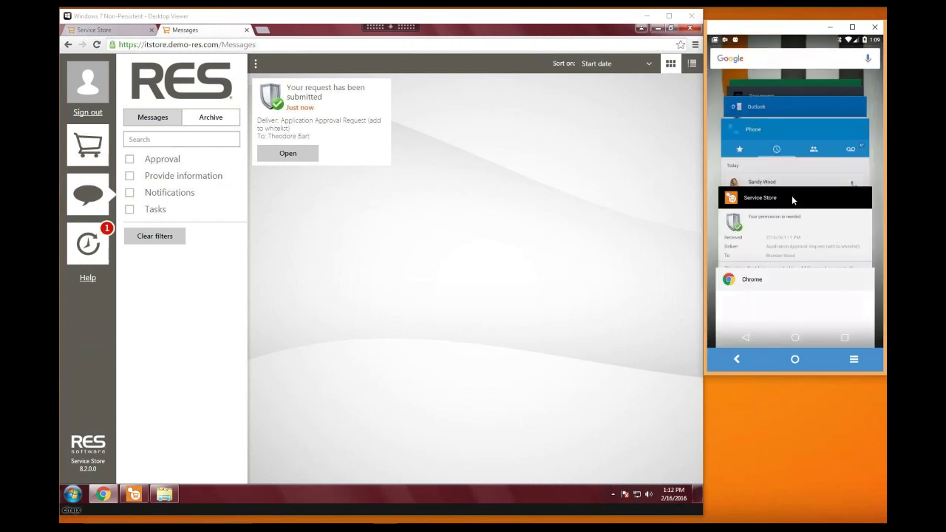
left_click(791, 198)
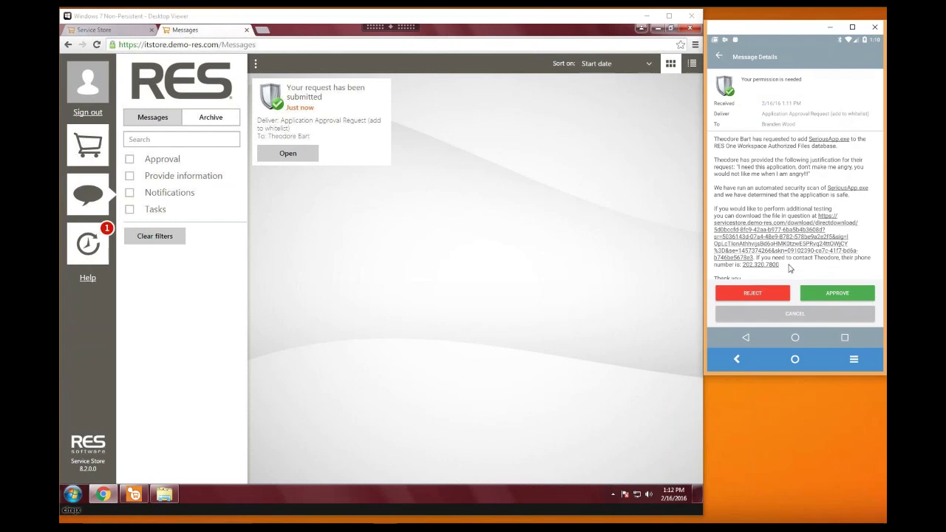
scroll(791, 264, "down", 1)
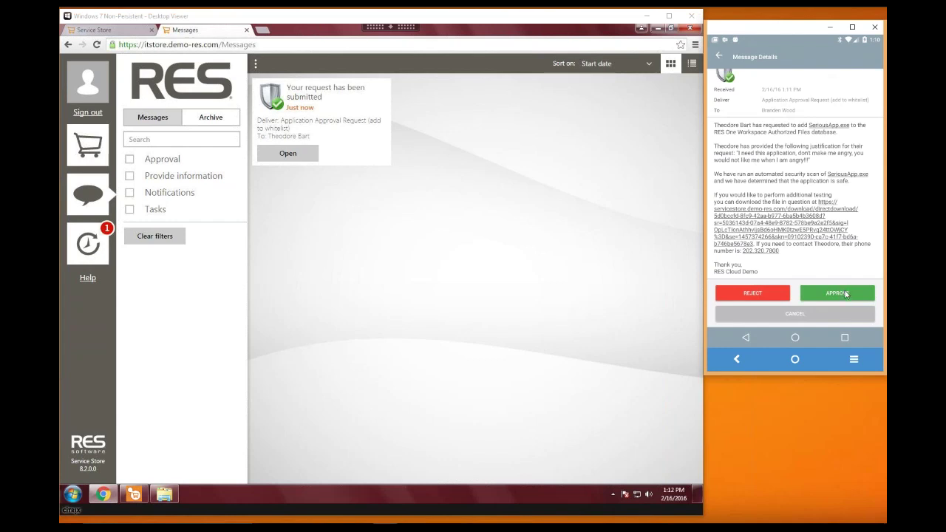
left_click(844, 294)
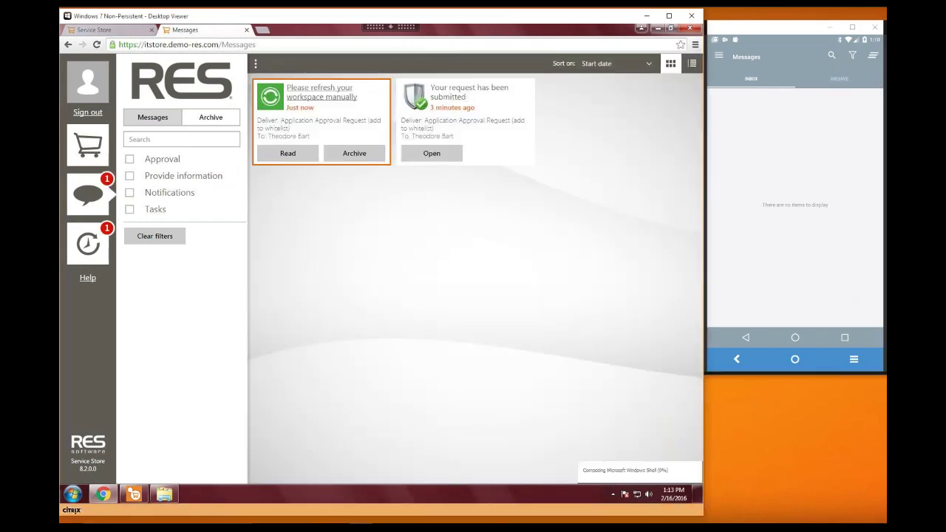
Read and close the SeriousApp.exe approval notice, then minimize the browser
left_click(288, 153)
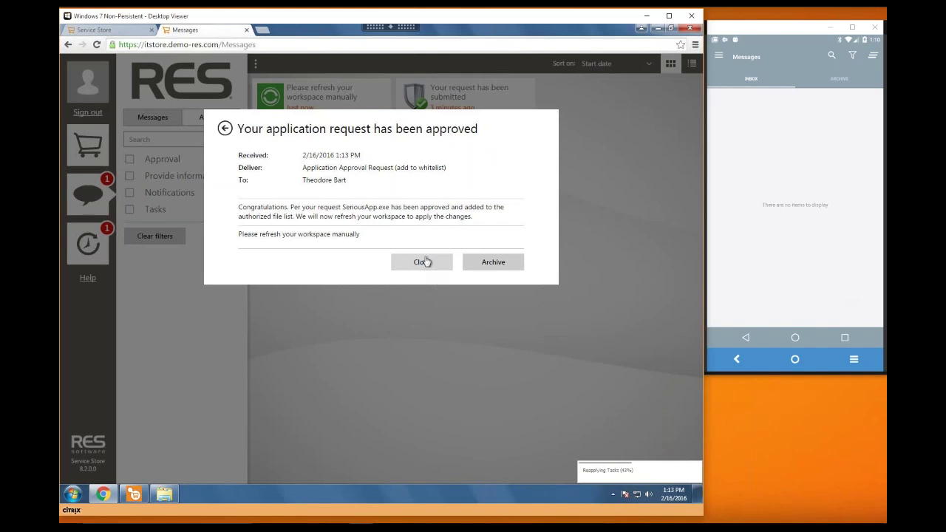
left_click(424, 263)
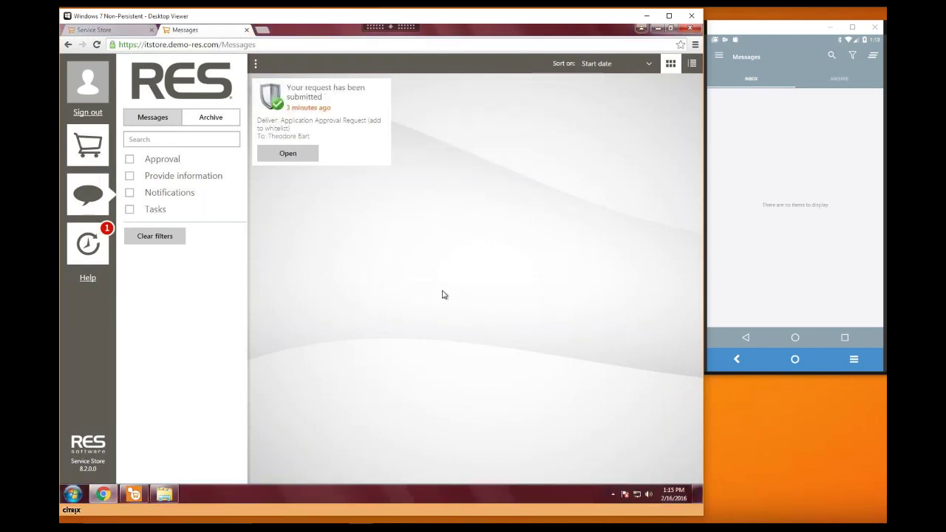
left_click(658, 33)
Relaunch the approved SeriousApp from drive L: and zoom out to see the whole kitten picture in Paint
left_click(164, 494)
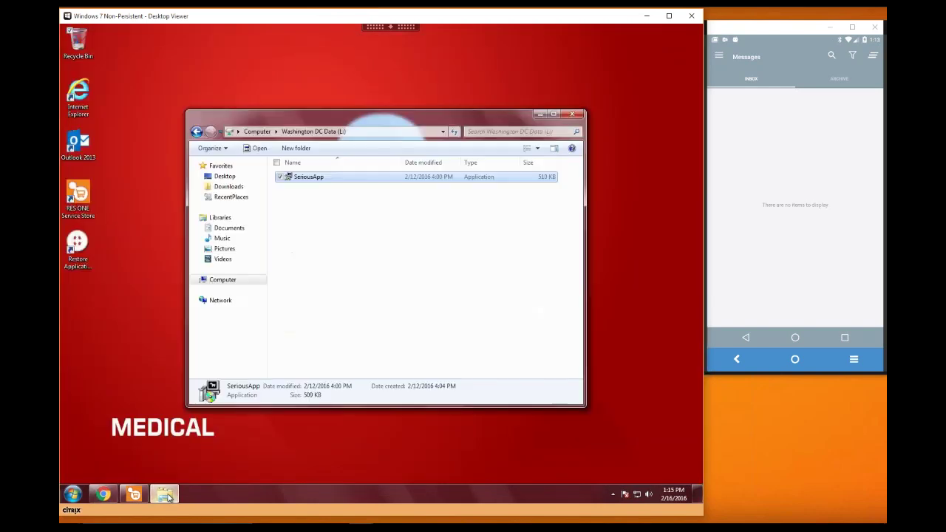
double_click(332, 177)
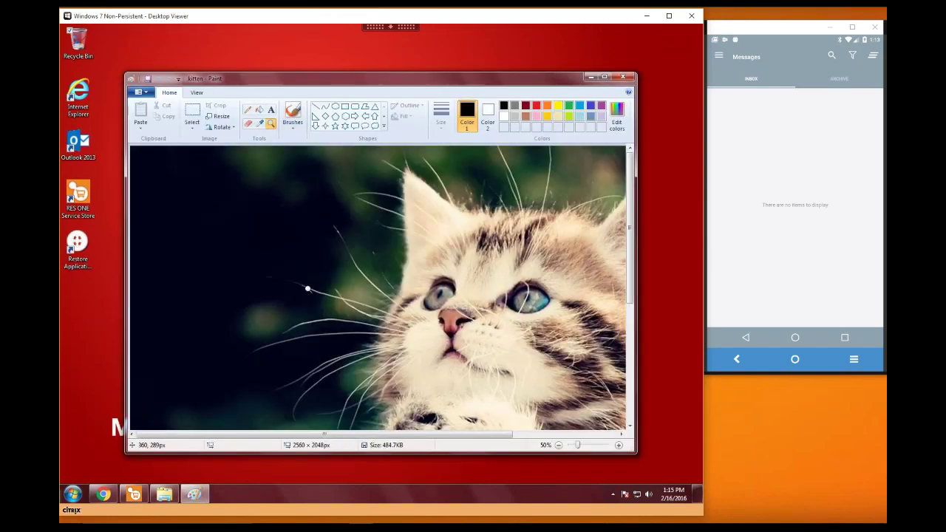
right_click(308, 289)
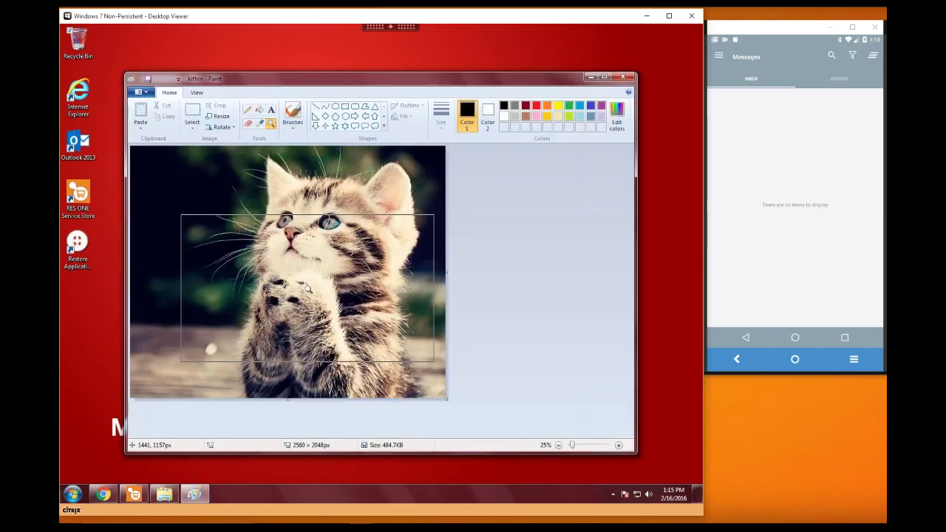